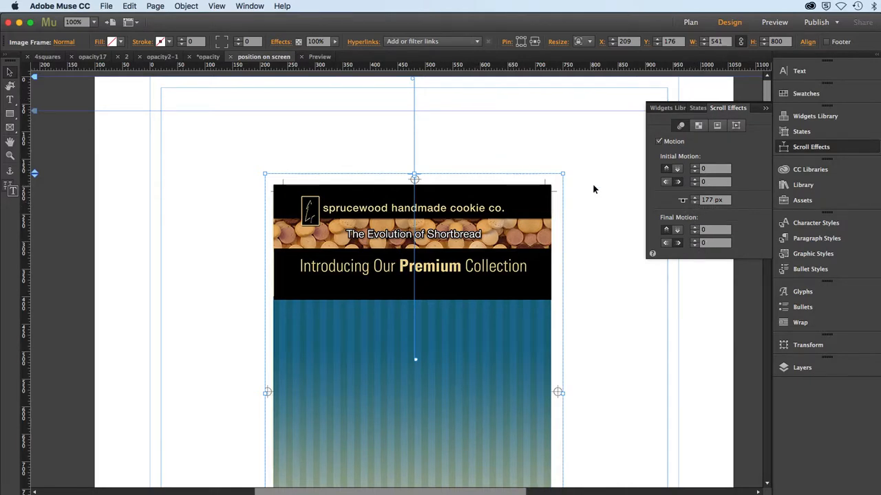
# Step: Open the poster image's opacity scroll settings, preview its fade while scrolling the page, and return to the design
pyautogui.click(697, 125)
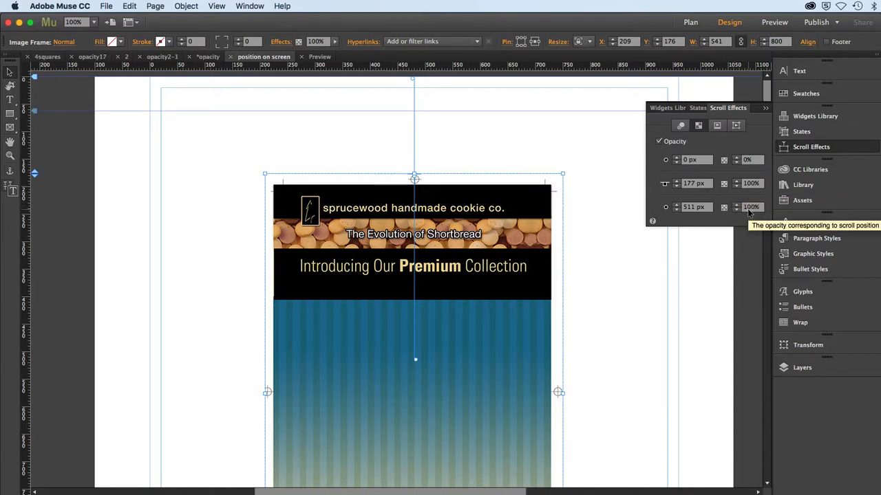
pyautogui.click(768, 25)
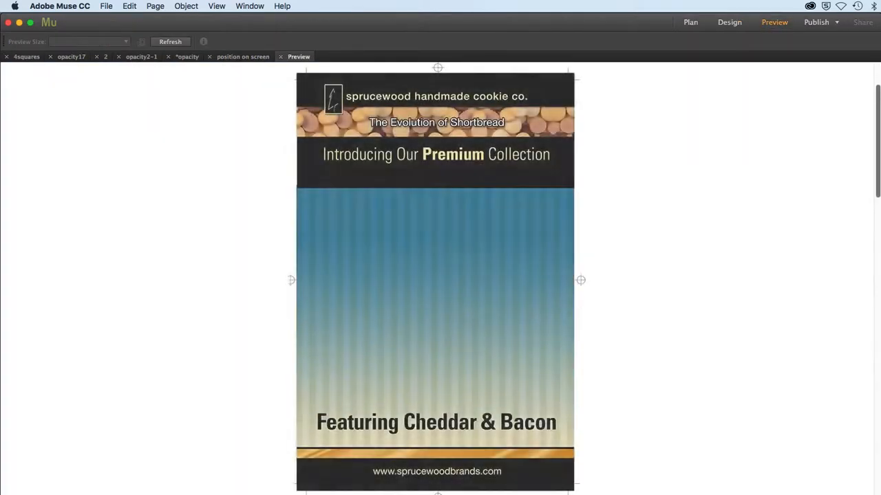
pyautogui.moveTo(877, 172); pyautogui.dragTo(878, 217)
pyautogui.moveTo(875, 180); pyautogui.dragTo(874, 121)
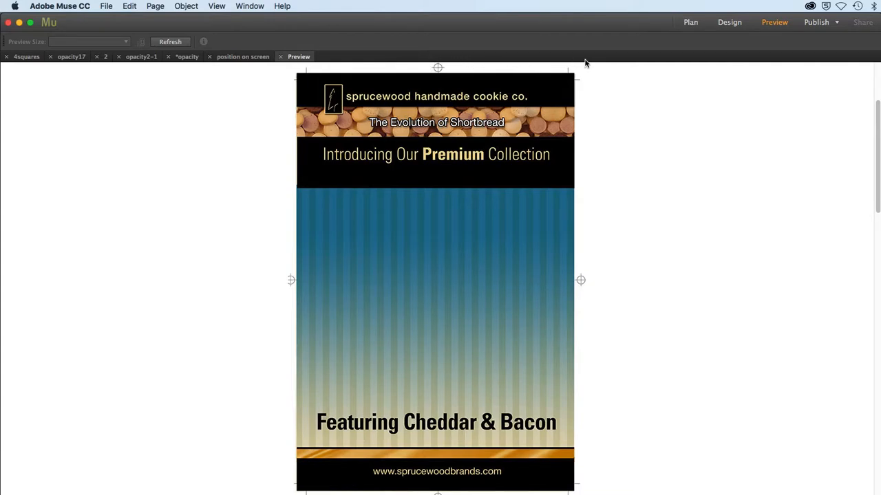
pyautogui.click(731, 22)
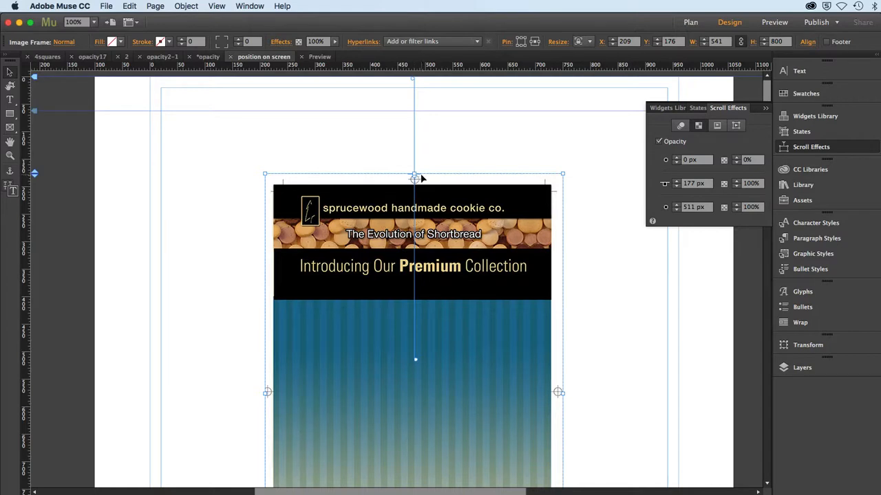
# Step: Move the poster image to about Y 182 and place its opacity key position at about 126 px, with the fade starting at about 56 px
pyautogui.moveTo(414, 178); pyautogui.dragTo(414, 167)
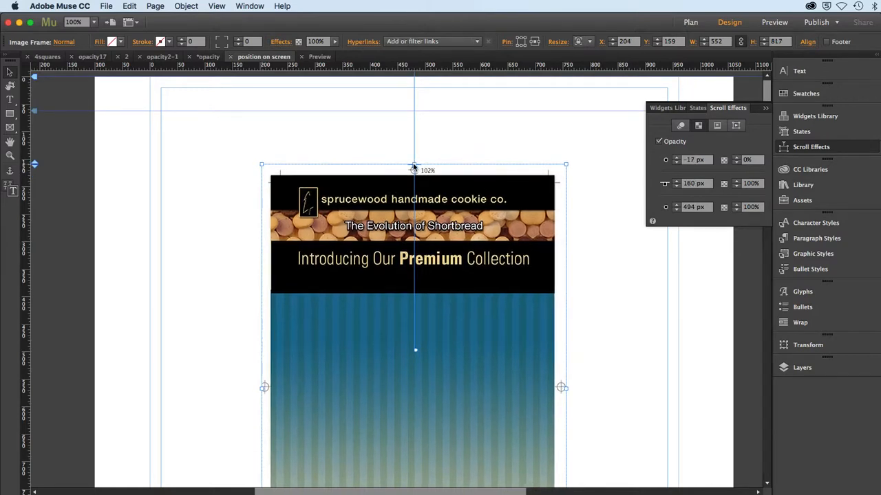
pyautogui.press('super+z')
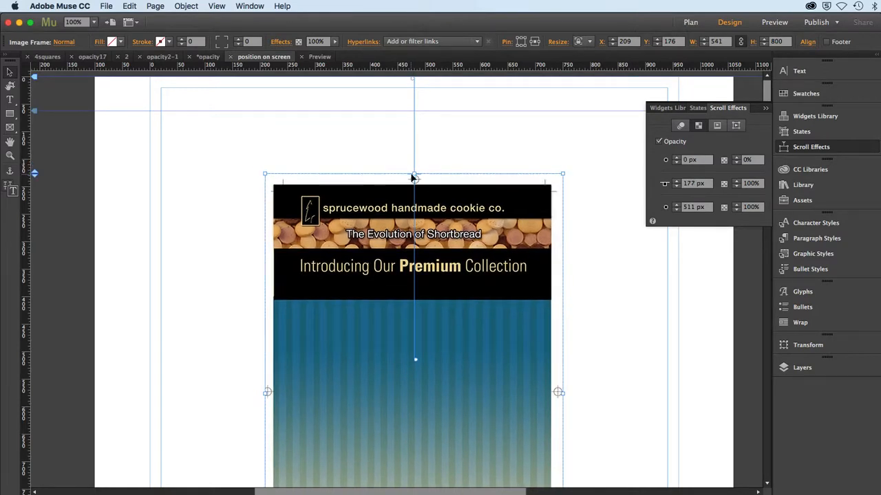
pyautogui.moveTo(414, 177); pyautogui.dragTo(411, 160)
pyautogui.moveTo(414, 159); pyautogui.dragTo(414, 143)
pyautogui.moveTo(351, 230); pyautogui.dragTo(355, 285)
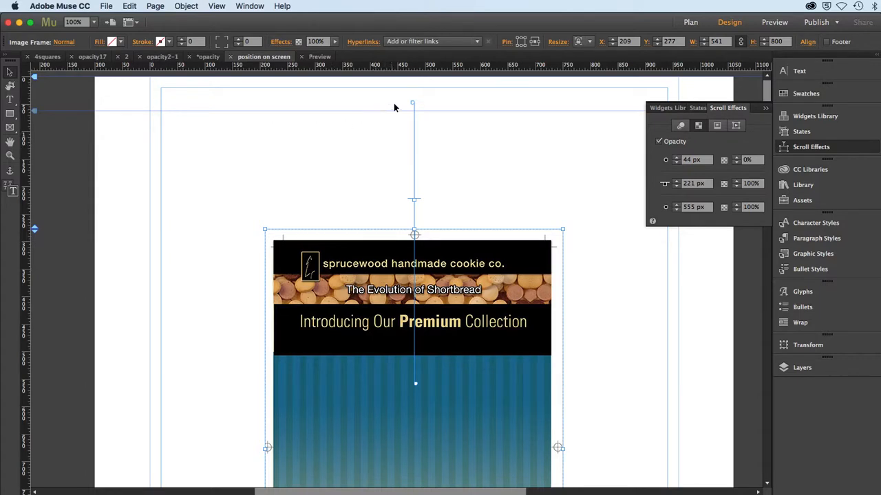
pyautogui.moveTo(412, 103); pyautogui.dragTo(413, 161)
pyautogui.moveTo(369, 289); pyautogui.dragTo(376, 239)
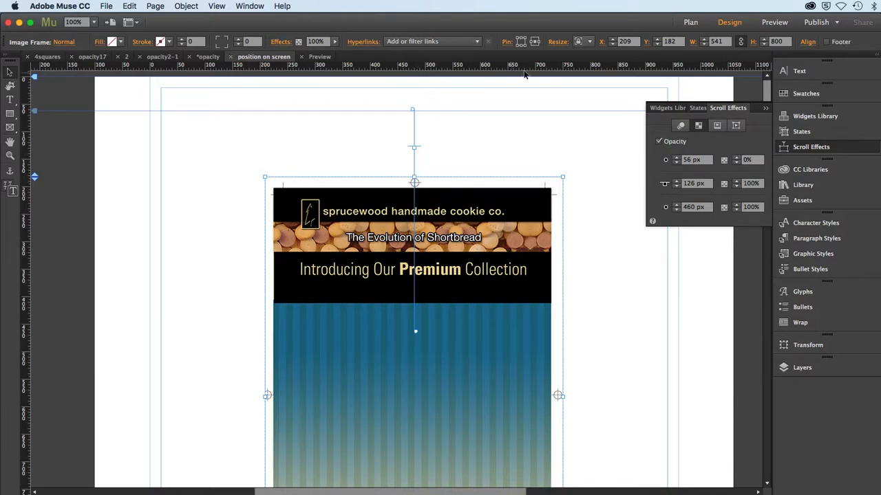
# Step: Preview the poster's fade-in with the key position above the image, and return to the design
pyautogui.click(769, 24)
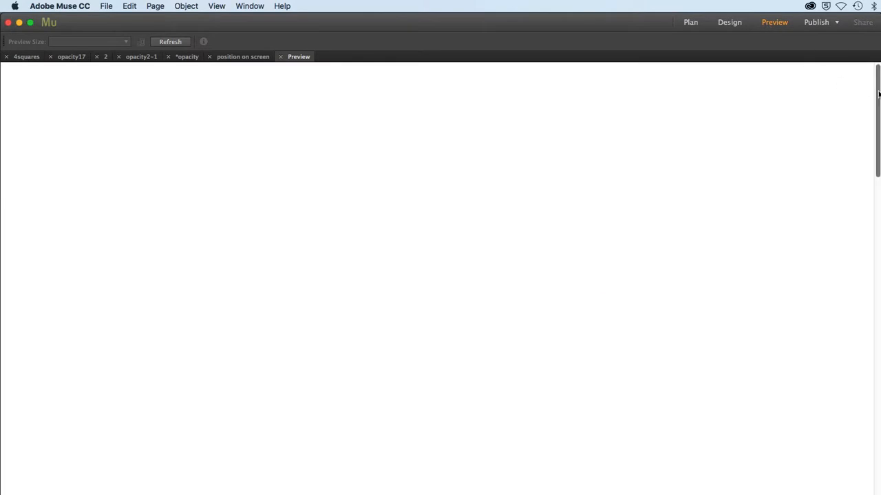
pyautogui.moveTo(878, 93); pyautogui.dragTo(878, 114)
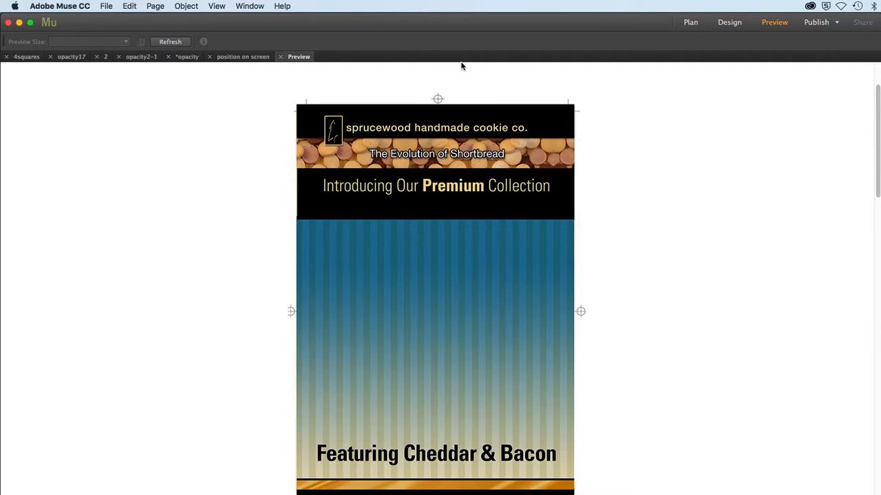
pyautogui.click(729, 23)
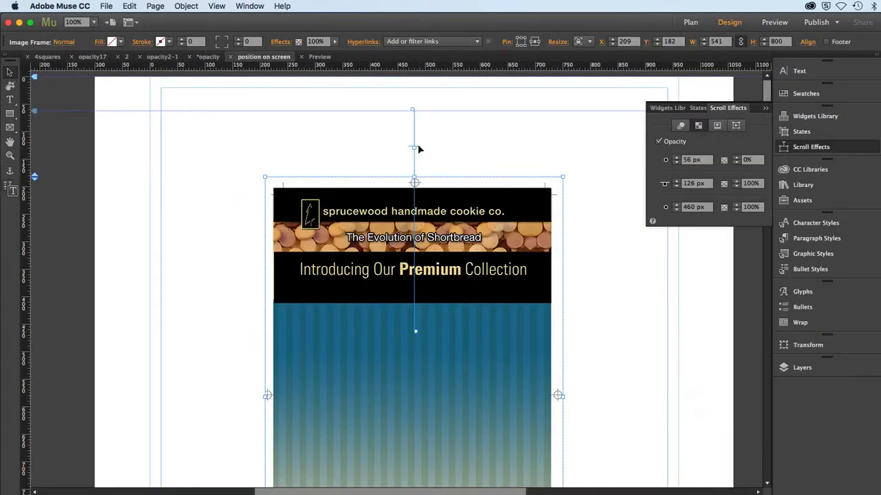
# Step: Align the opacity key position with the image's top edge at 182 px and preview the fade while scrolling
pyautogui.moveTo(416, 149); pyautogui.dragTo(417, 181)
pyautogui.click(775, 23)
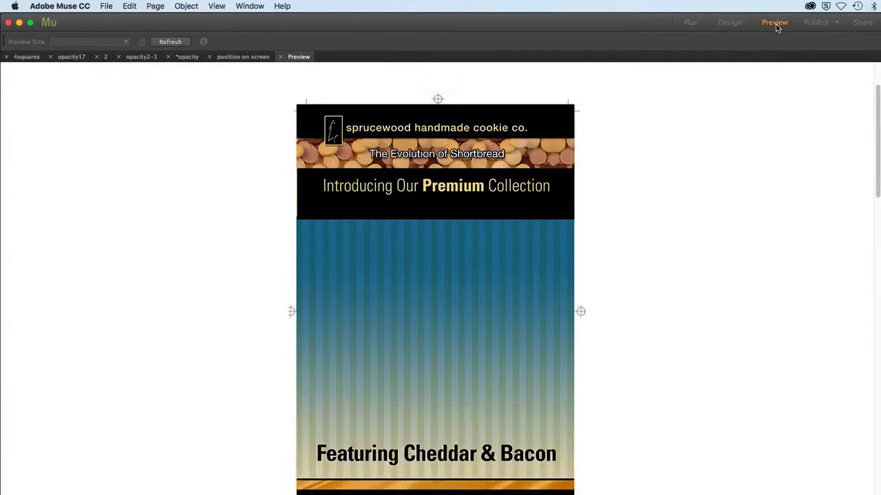
pyautogui.moveTo(877, 98); pyautogui.dragTo(872, 78)
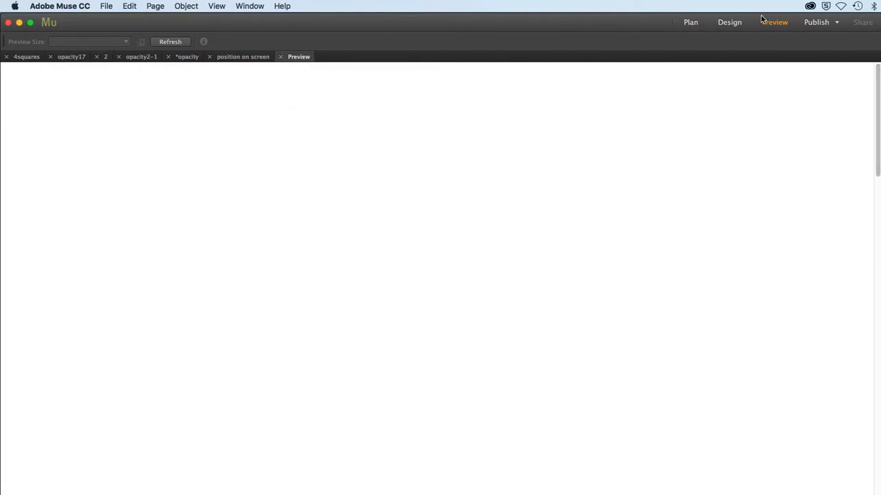
pyautogui.click(741, 24)
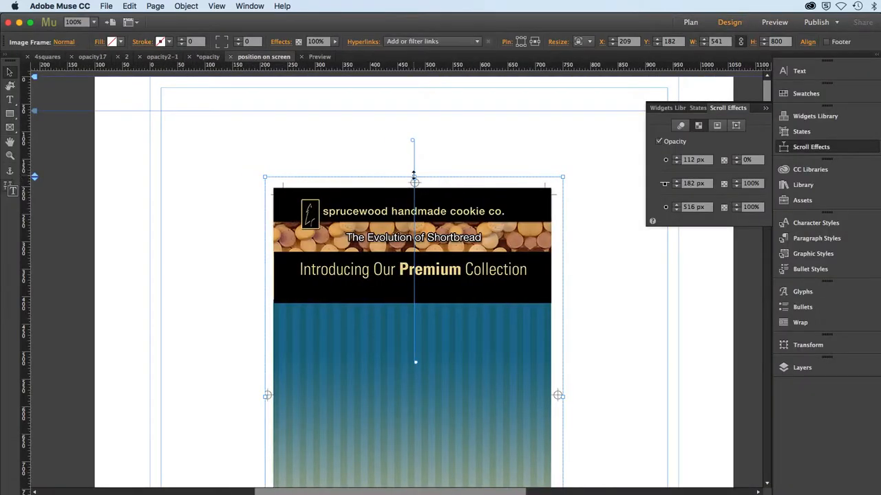
# Step: Separate the opacity key position handle from the image's top edge, place it at about 199 px, and move the image to about Y 257
pyautogui.moveTo(413, 173); pyautogui.dragTo(414, 166)
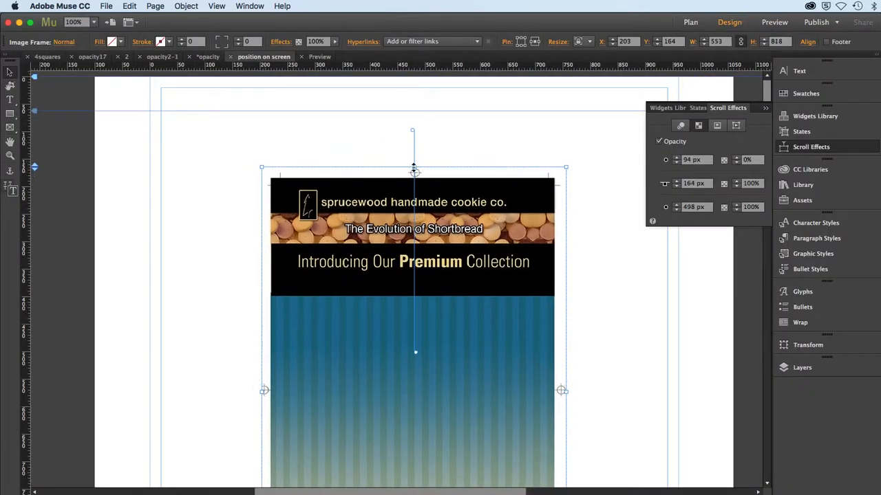
pyautogui.press('cmd+z')
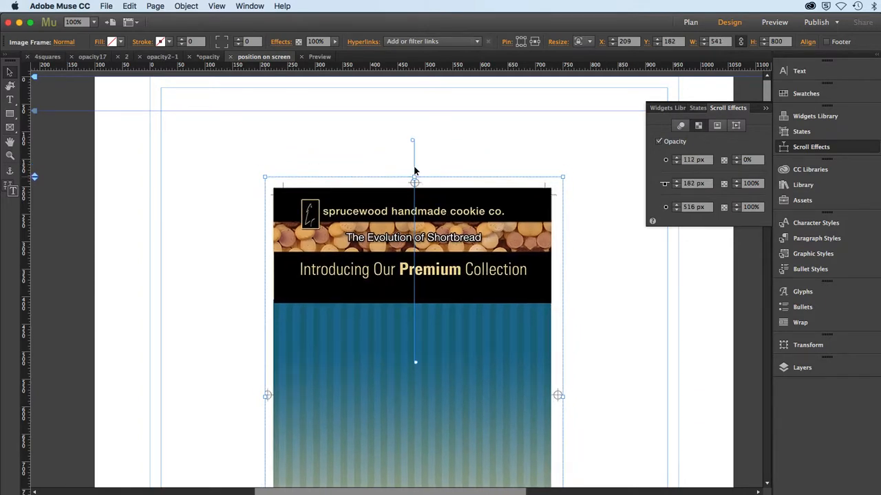
pyautogui.click(677, 187)
pyautogui.click(676, 188)
pyautogui.click(677, 187)
pyautogui.click(676, 187)
pyautogui.click(676, 187)
pyautogui.click(676, 187)
pyautogui.click(676, 187)
pyautogui.click(676, 187)
pyautogui.click(677, 187)
pyautogui.moveTo(414, 161); pyautogui.dragTo(413, 121)
pyautogui.moveTo(372, 224); pyautogui.dragTo(372, 265)
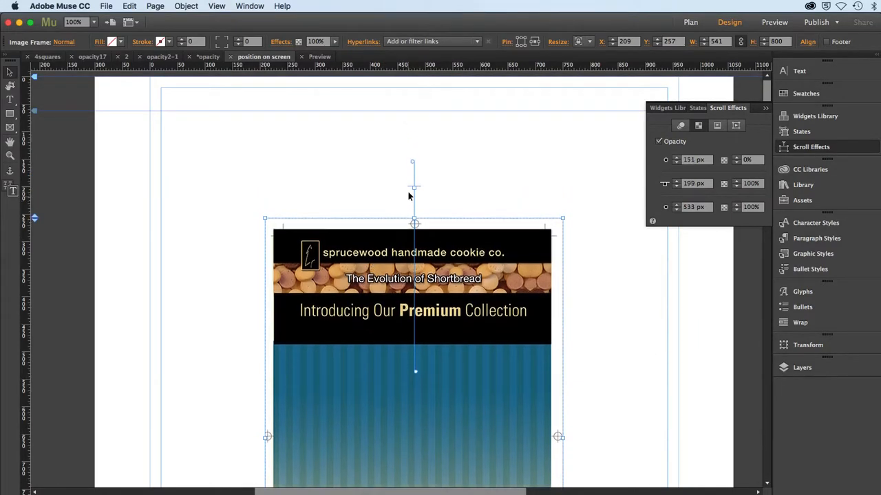
# Step: Raise the opacity key position to about 62 px, near the page top, and preview the fade while scrolling
pyautogui.moveTo(414, 186); pyautogui.dragTo(413, 112)
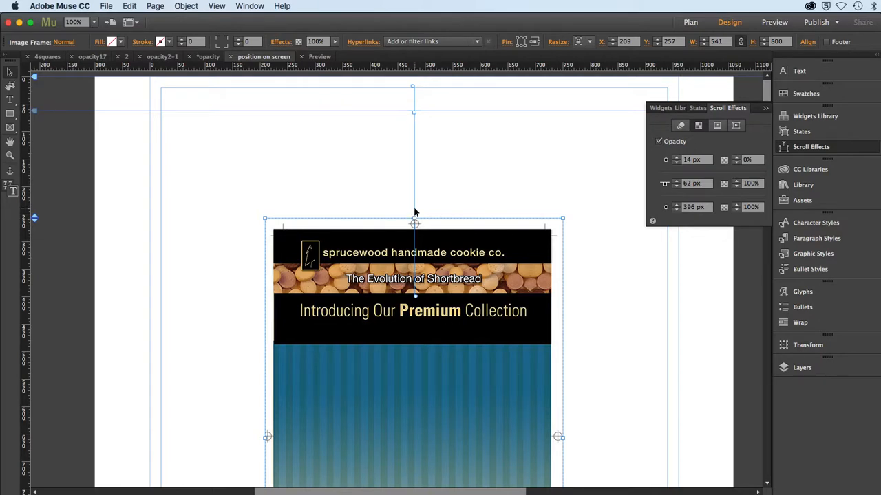
pyautogui.click(767, 24)
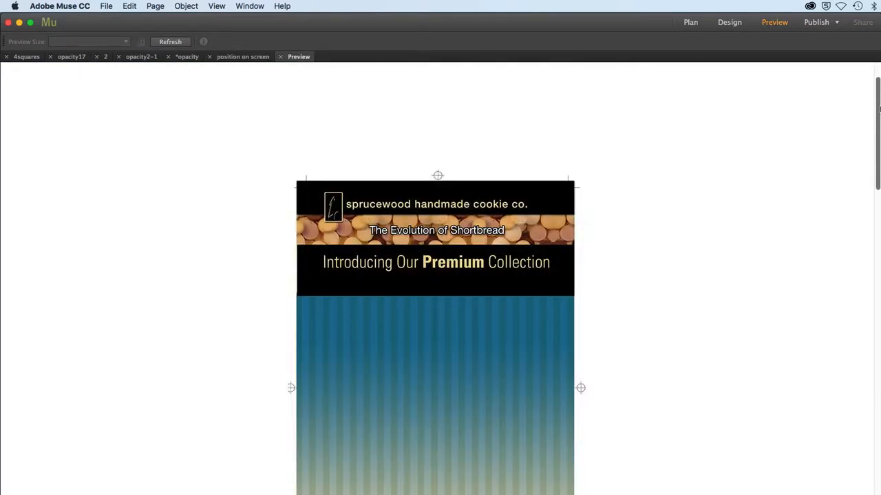
pyautogui.moveTo(877, 101); pyautogui.dragTo(878, 138)
pyautogui.moveTo(877, 140); pyautogui.dragTo(878, 83)
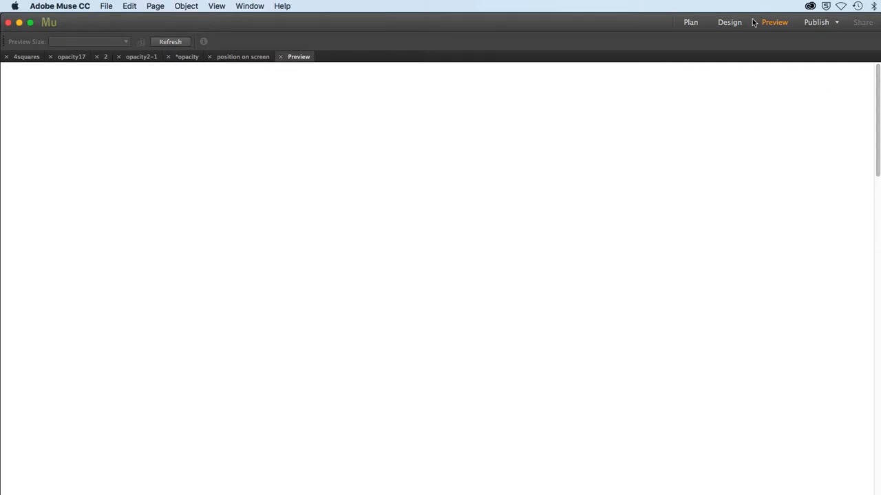
pyautogui.click(730, 22)
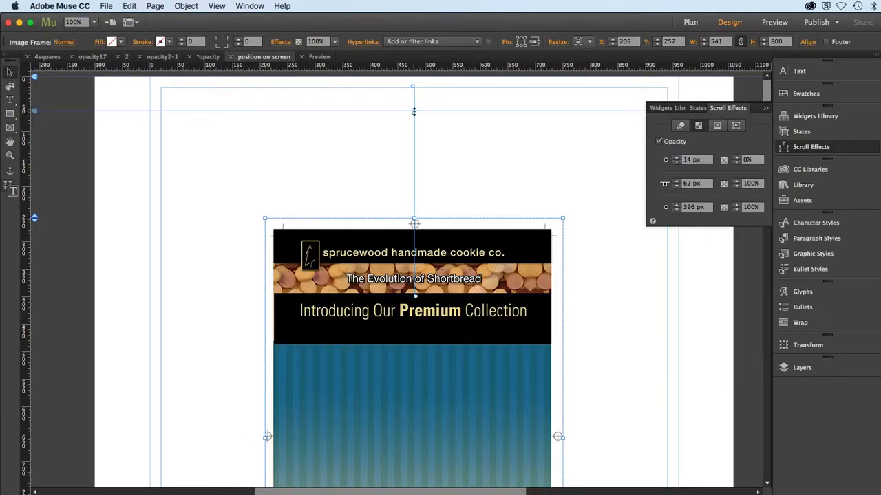
# Step: Move the image to about Y 136 and place its opacity positions at about 39 px start, 137 px key and 176 px end
pyautogui.moveTo(414, 111); pyautogui.dragTo(414, 186)
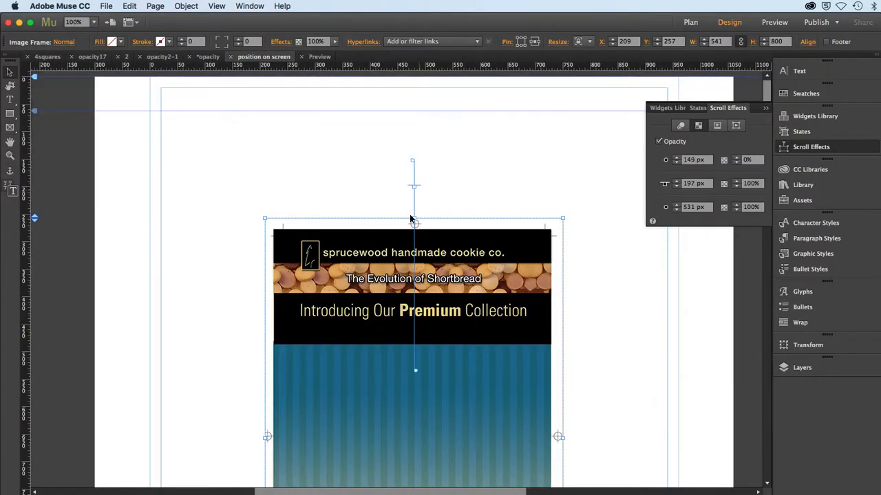
pyautogui.moveTo(375, 340); pyautogui.dragTo(383, 280)
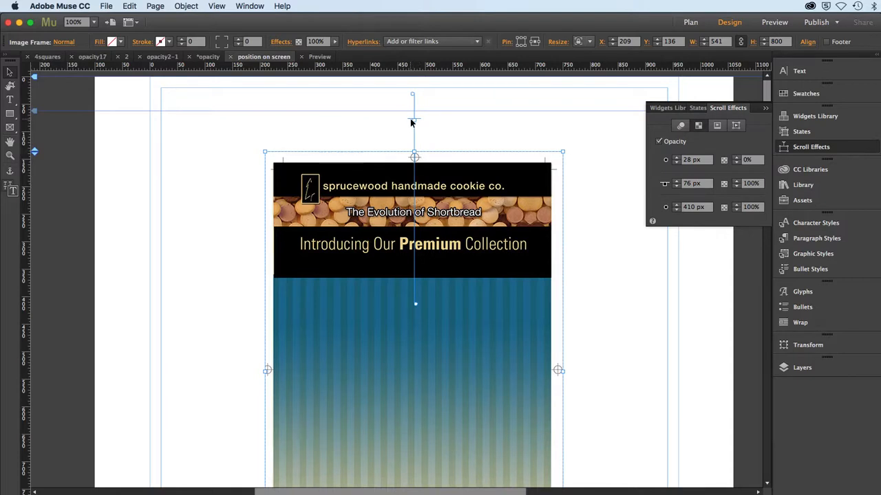
pyautogui.moveTo(414, 121); pyautogui.dragTo(409, 98)
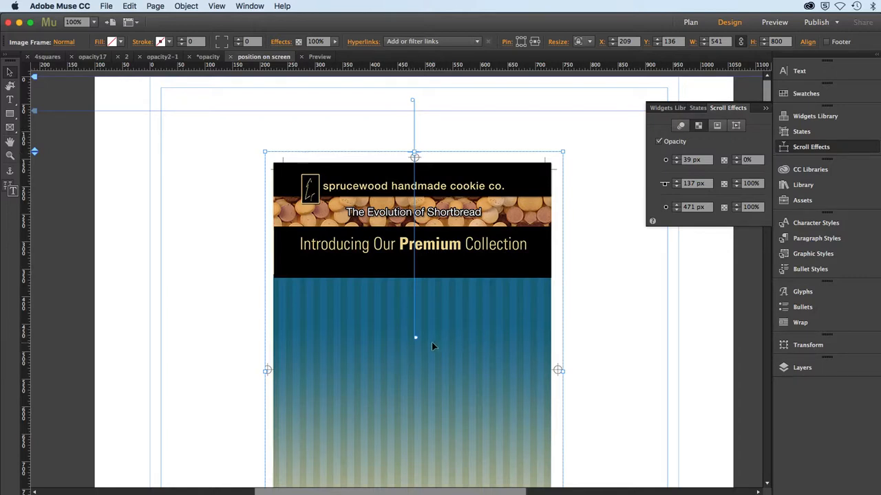
pyautogui.moveTo(416, 339); pyautogui.dragTo(403, 174)
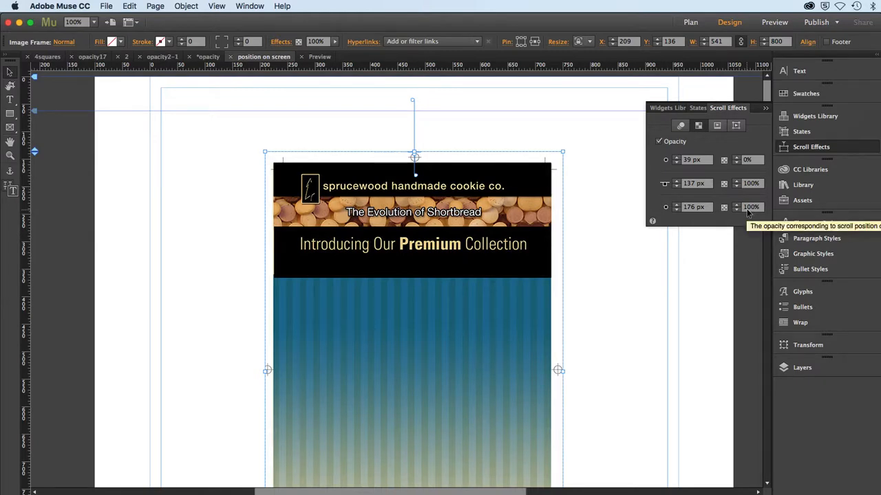
# Step: Preview the poster's fade with the shortened final opacity range while scrolling, and return to the design
pyautogui.click(775, 23)
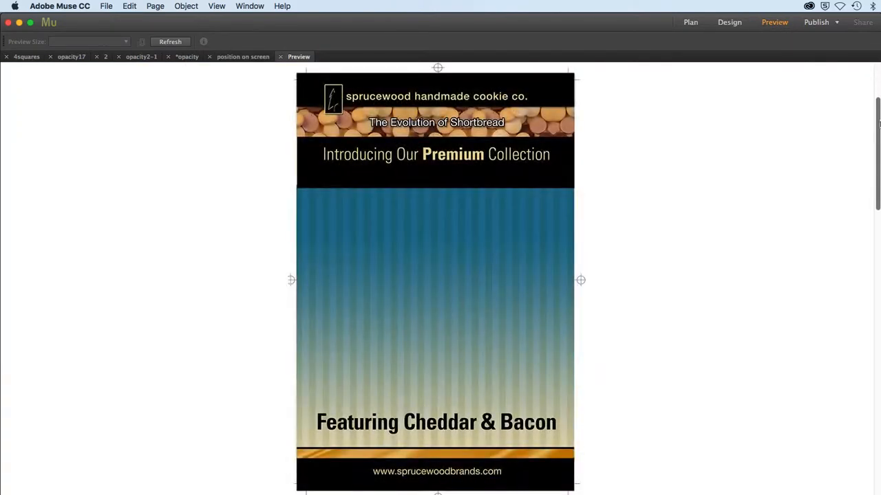
pyautogui.moveTo(880, 124); pyautogui.dragTo(879, 146)
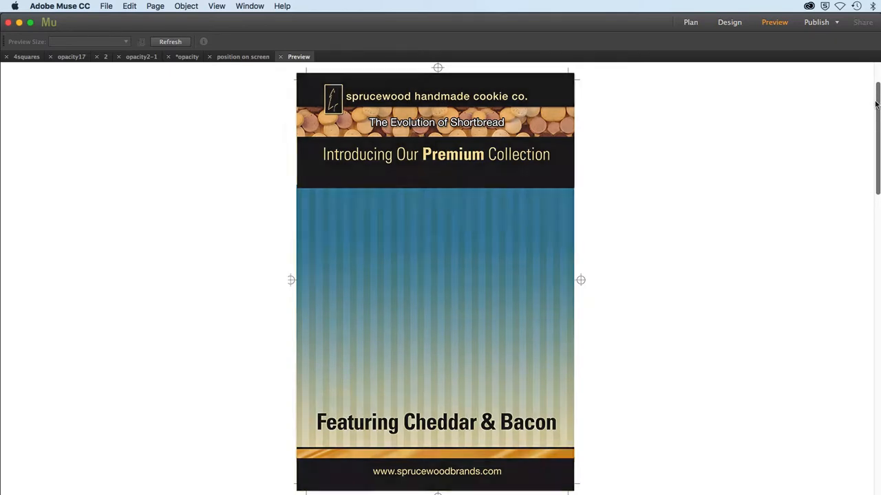
pyautogui.click(730, 23)
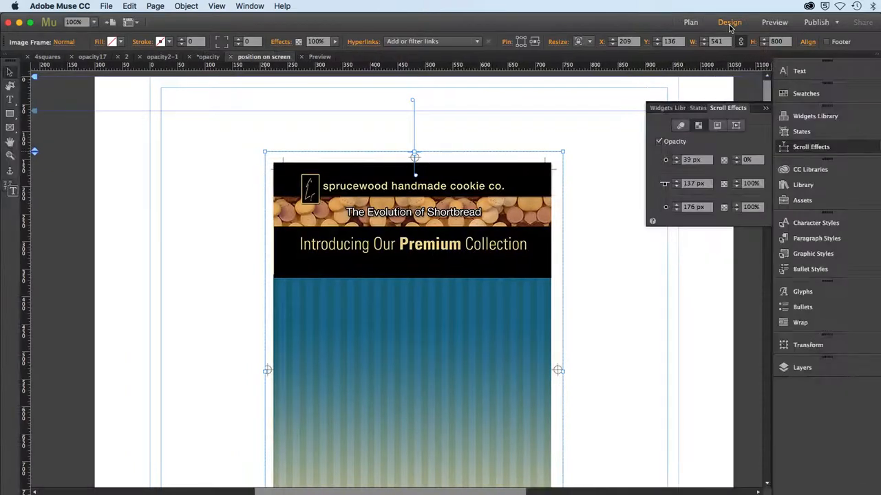